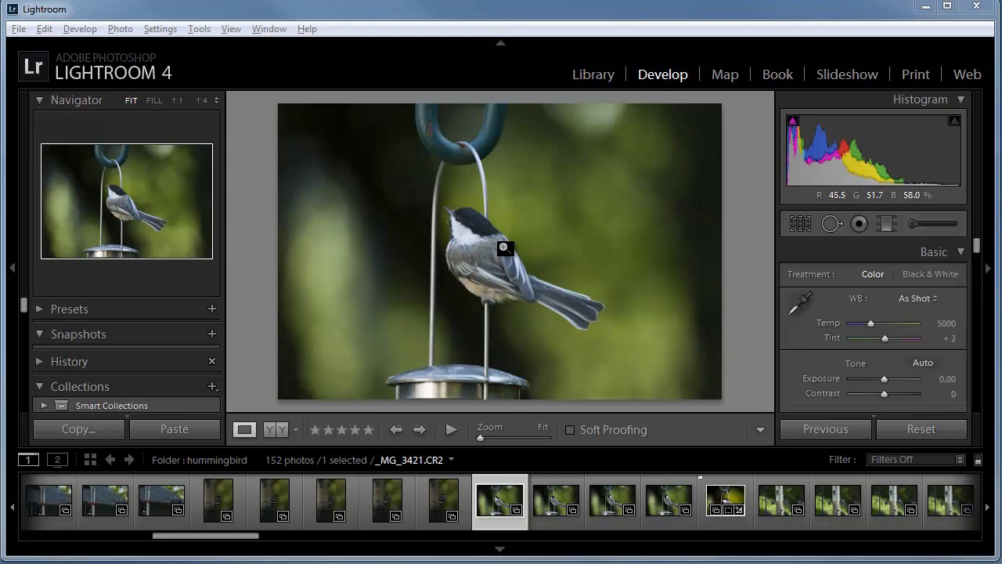
Step: Zoom the chickadee photo to 1:1 and pan to the bird's back to inspect the grain
{"action": "left_click", "coordinate": [505, 248]}
{"action": "left_click_drag", "start_coordinate": [412, 259], "coordinate": [635, 290]}
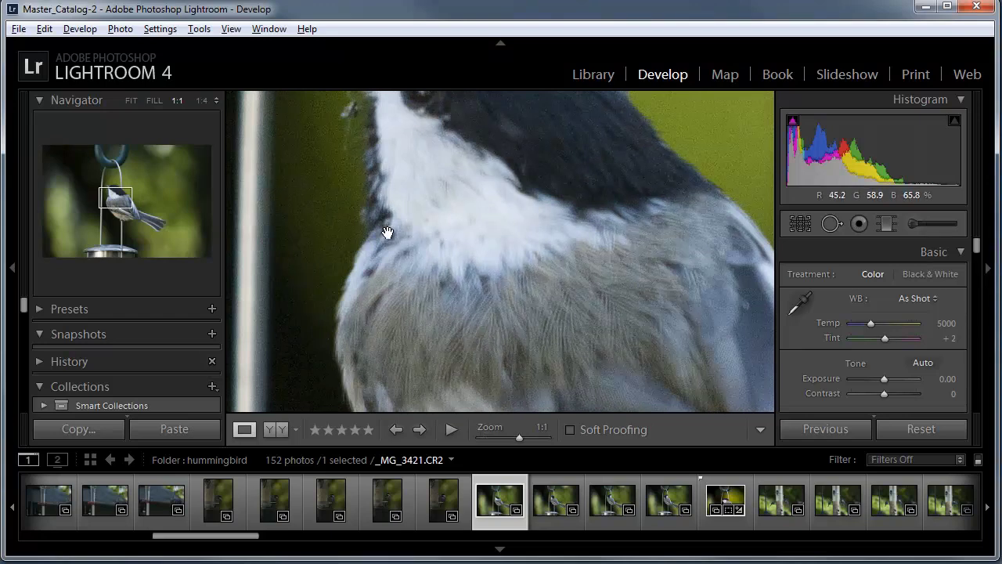
{"action": "left_click_drag", "start_coordinate": [363, 206], "coordinate": [364, 279]}
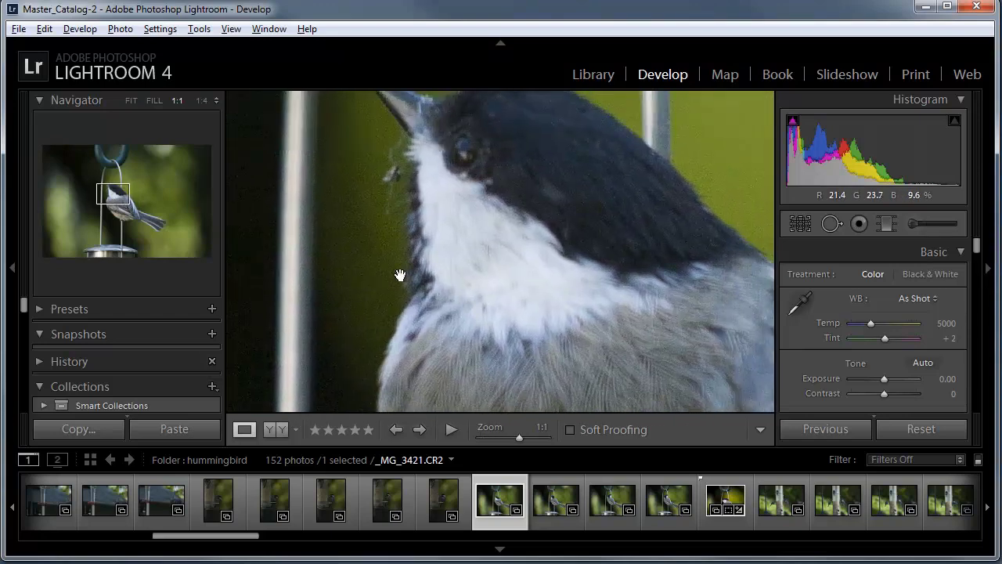
{"action": "left_click", "coordinate": [494, 274]}
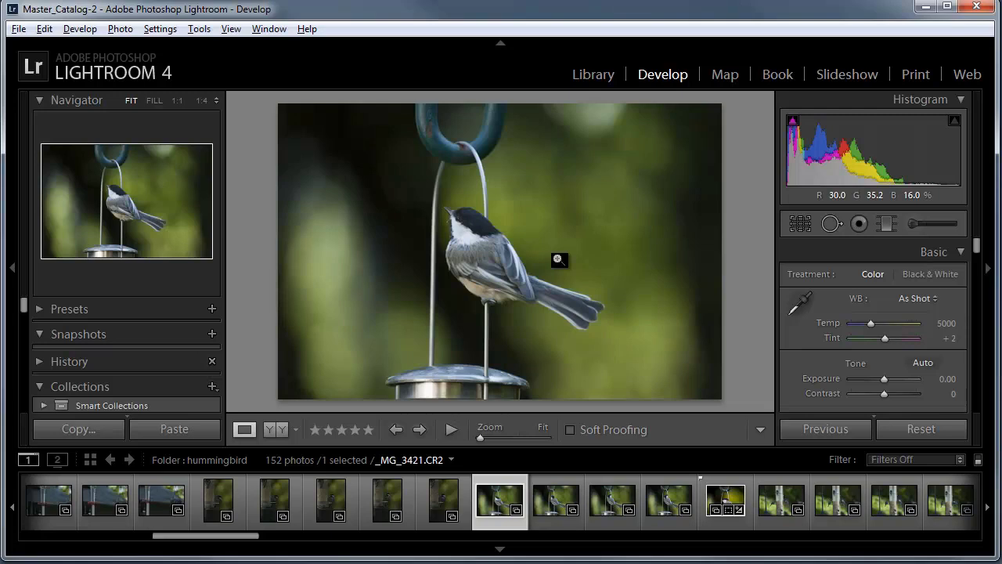
{"action": "left_click", "coordinate": [486, 266]}
{"action": "left_click_drag", "start_coordinate": [477, 206], "coordinate": [499, 292]}
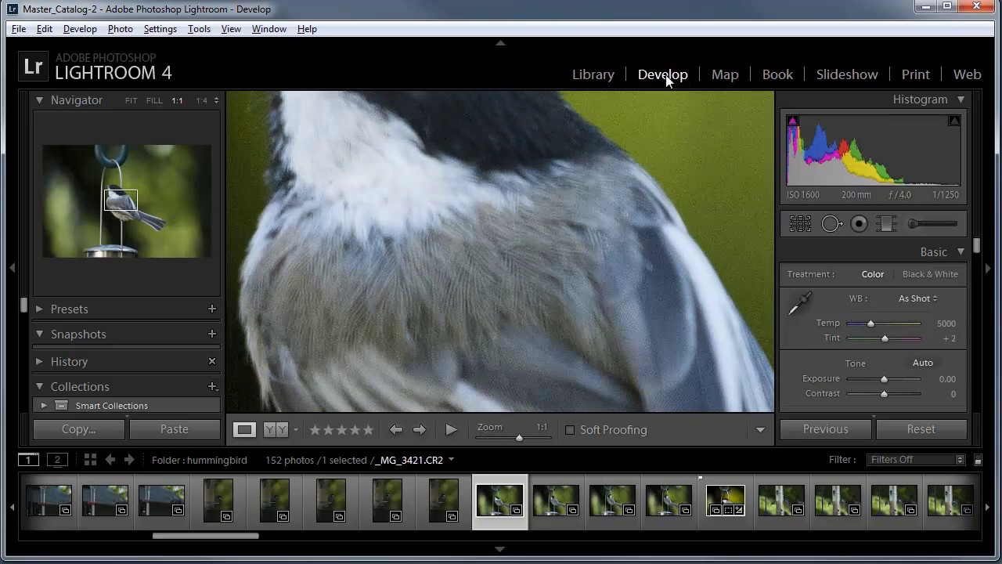
Step: Raise Luminance noise reduction to 100 and compare the smoothing at Fit and 1:1
{"action": "left_click_drag", "start_coordinate": [977, 246], "coordinate": [978, 337]}
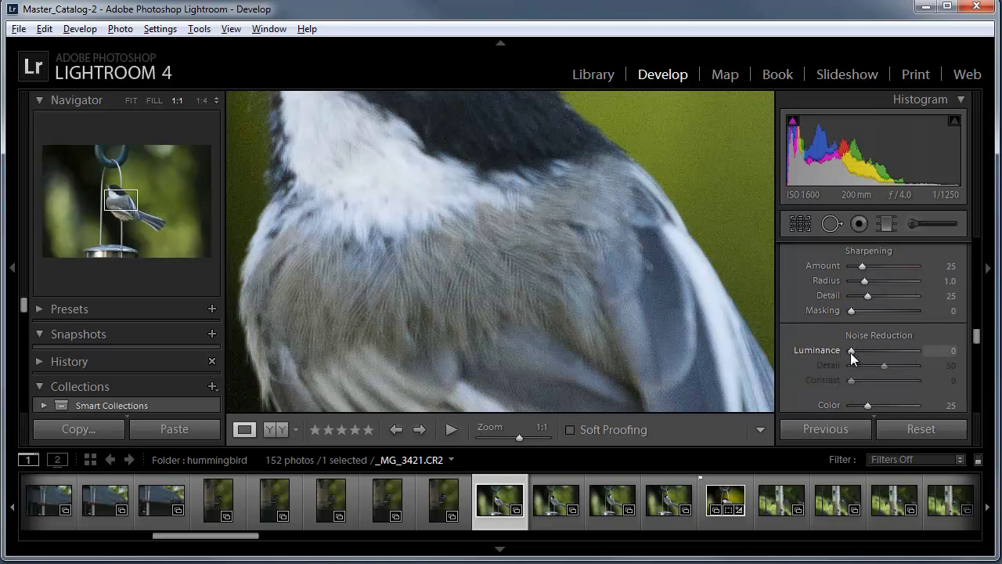
{"action": "left_click_drag", "start_coordinate": [850, 350], "coordinate": [935, 350]}
{"action": "left_click", "coordinate": [450, 307]}
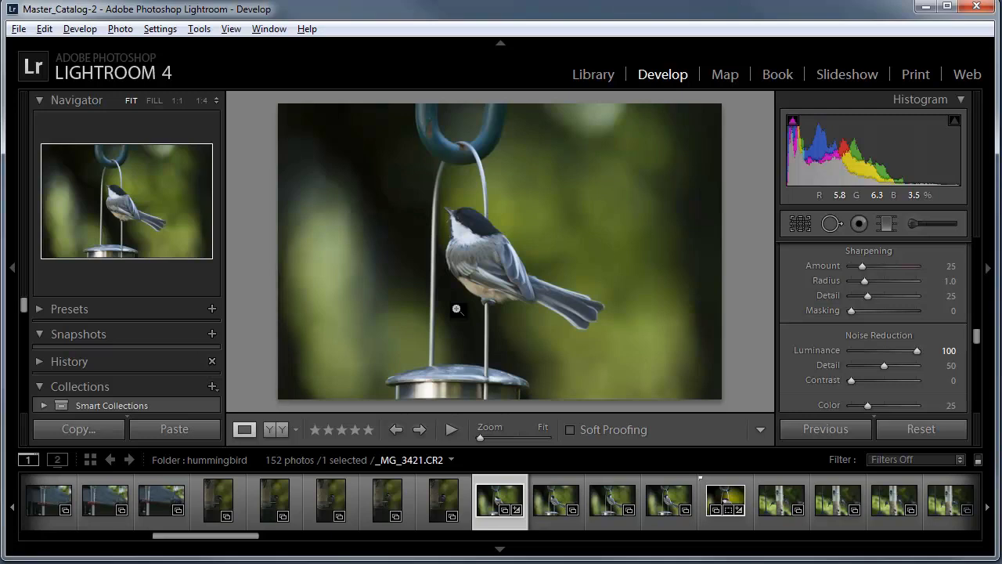
{"action": "left_click", "coordinate": [501, 284]}
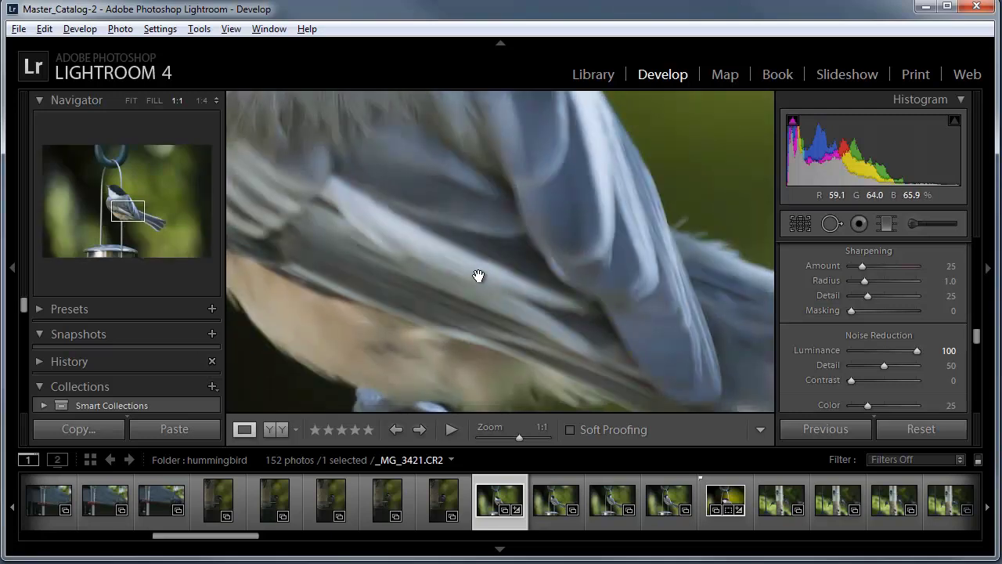
{"action": "left_click_drag", "start_coordinate": [524, 289], "coordinate": [447, 280]}
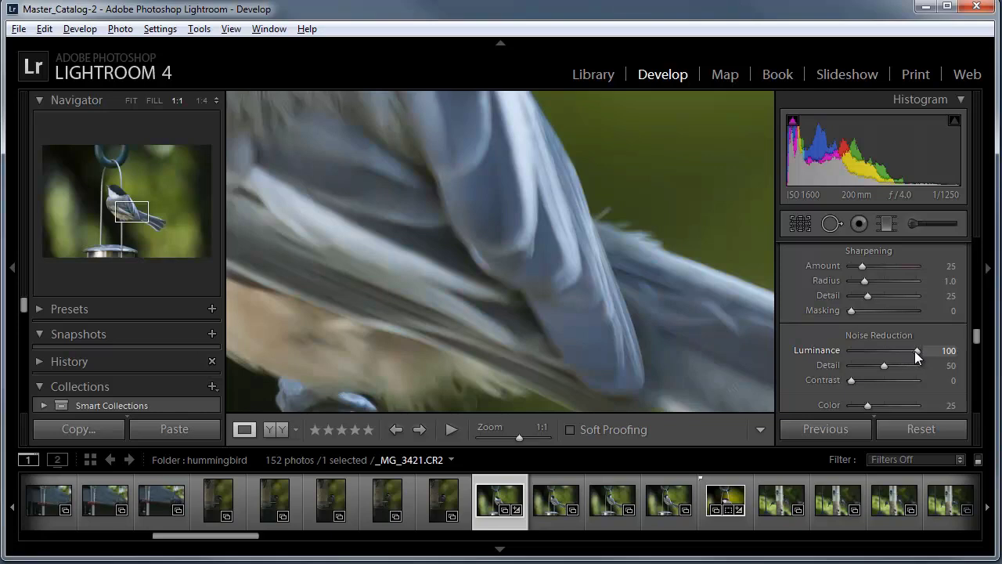
Step: Lower Luminance noise reduction to 50
{"action": "left_click_drag", "start_coordinate": [915, 351], "coordinate": [884, 351]}
{"action": "left_click", "coordinate": [939, 352]}
{"action": "type", "text": "50"}
{"action": "key", "text": "Return"}
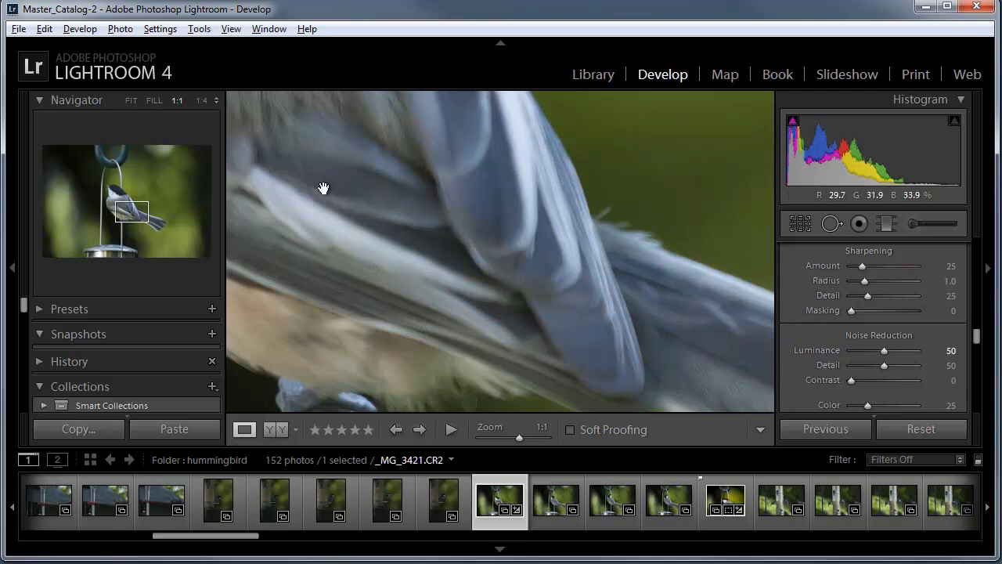
Step: With the head and breast in view, try Luminance 25, then enter 35
{"action": "left_click_drag", "start_coordinate": [324, 189], "coordinate": [568, 431]}
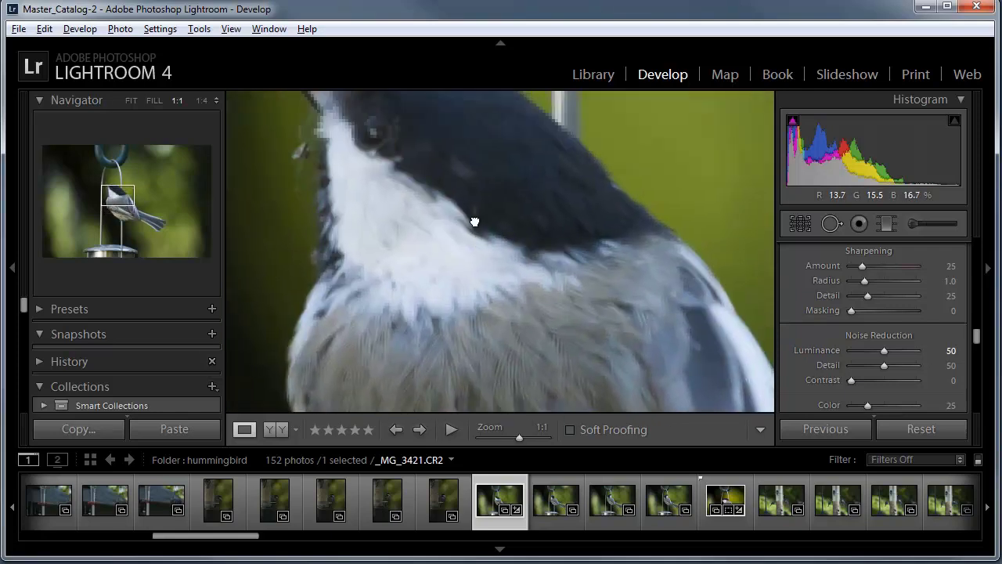
{"action": "left_click_drag", "start_coordinate": [475, 296], "coordinate": [485, 292]}
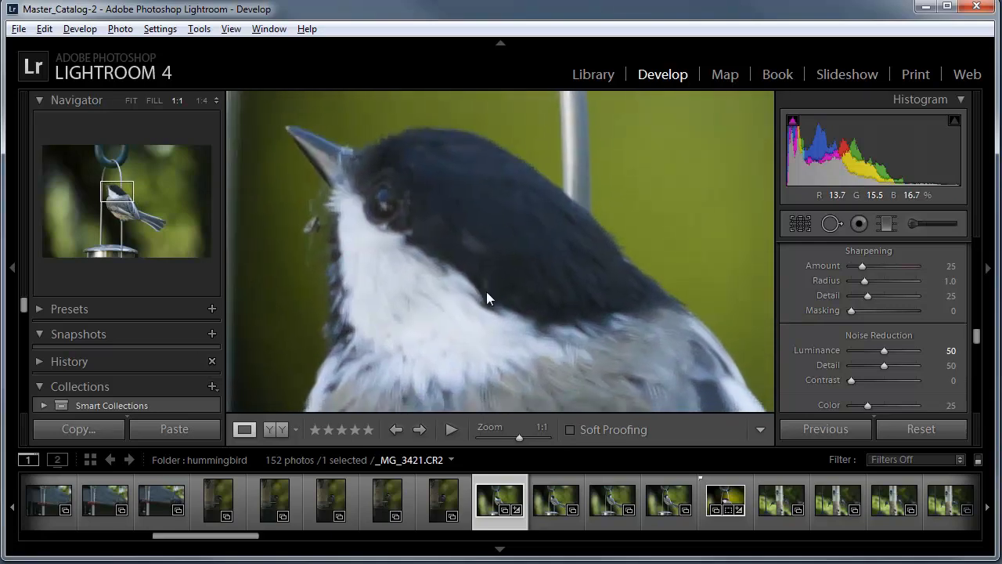
{"action": "left_click_drag", "start_coordinate": [512, 331], "coordinate": [541, 302]}
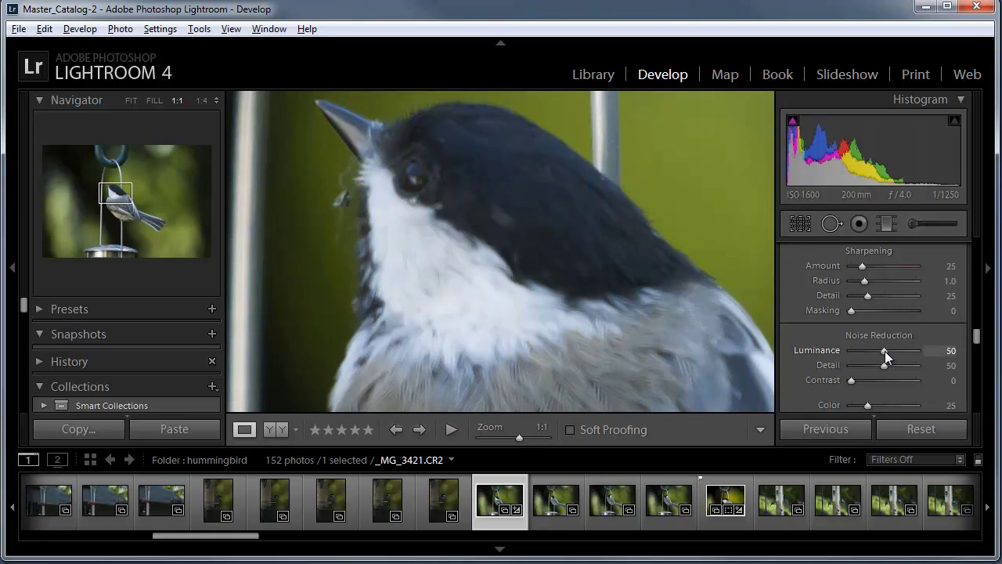
{"action": "left_click_drag", "start_coordinate": [885, 356], "coordinate": [869, 356]}
{"action": "left_click", "coordinate": [949, 357]}
{"action": "type", "text": "25"}
{"action": "key", "text": "Return"}
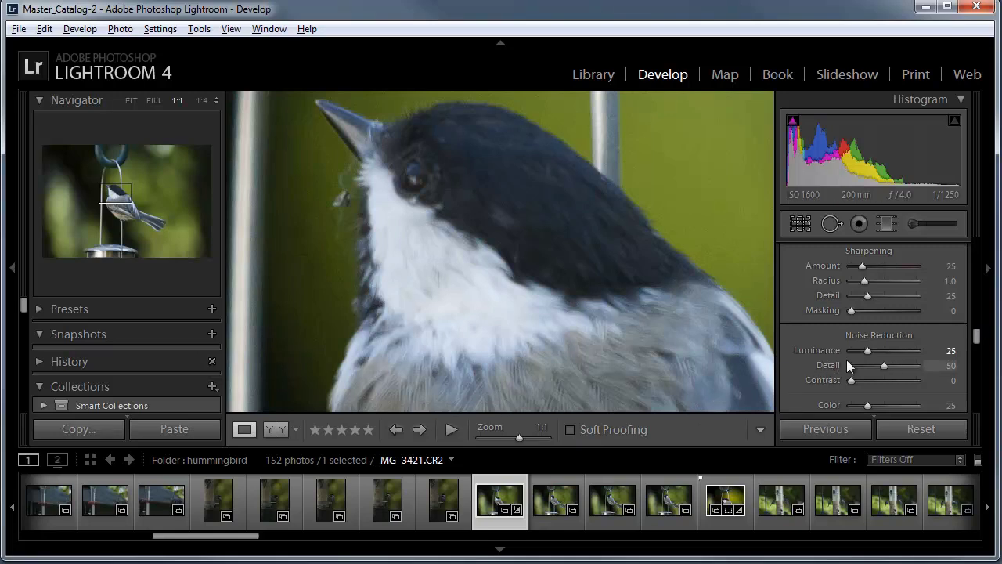
{"action": "left_click", "coordinate": [949, 351]}
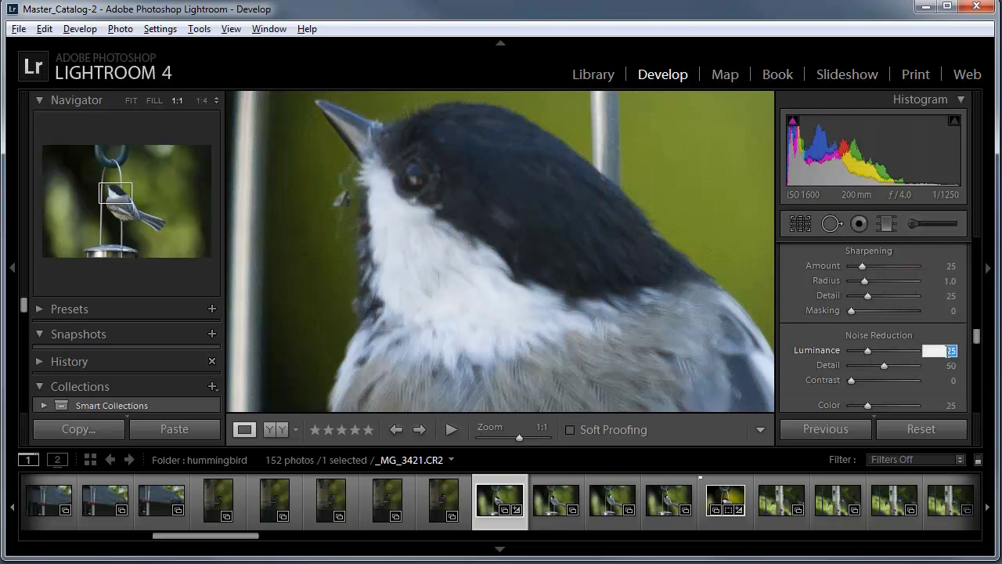
{"action": "type", "text": "35"}
Step: Set the sharpening Amount to 50
{"action": "left_click_drag", "start_coordinate": [861, 269], "coordinate": [889, 268]}
{"action": "left_click", "coordinate": [939, 267]}
{"action": "type", "text": "50"}
{"action": "key", "text": "Return"}
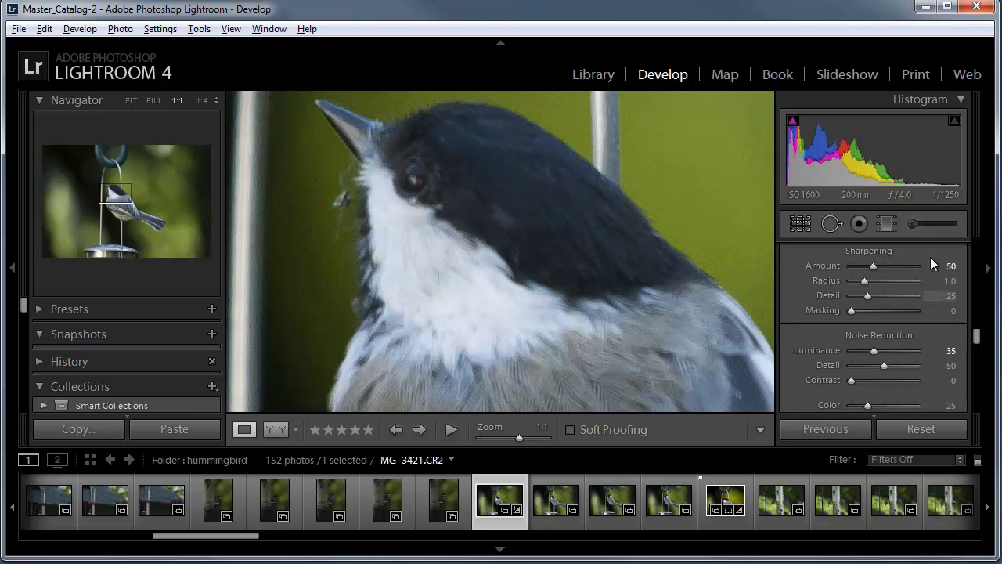
Step: Raise sharpening Amount to 65, checking the head at 1:1 before returning to Fit
{"action": "left_click", "coordinate": [950, 266]}
{"action": "type", "text": "65"}
{"action": "left_click", "coordinate": [472, 241]}
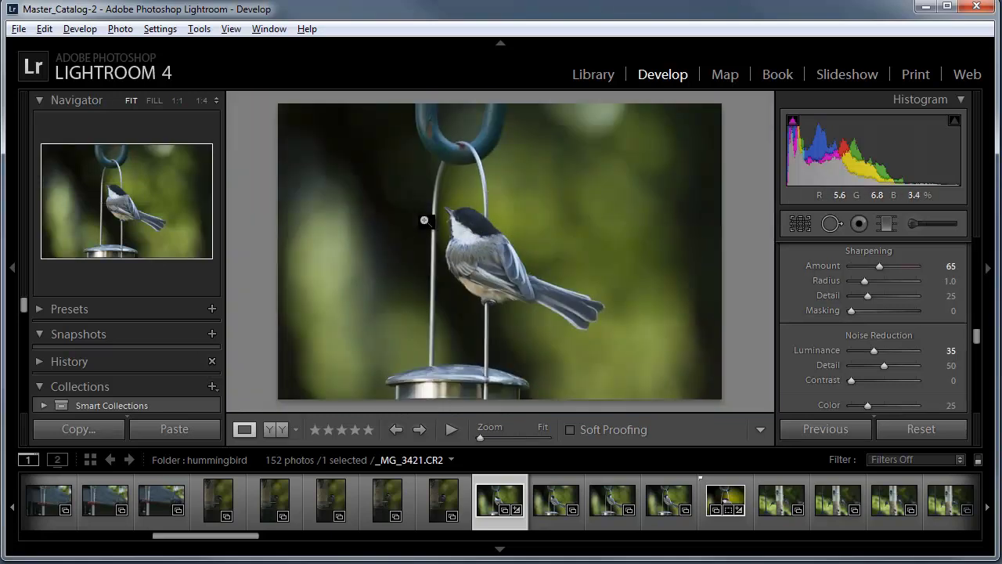
{"action": "left_click", "coordinate": [461, 217]}
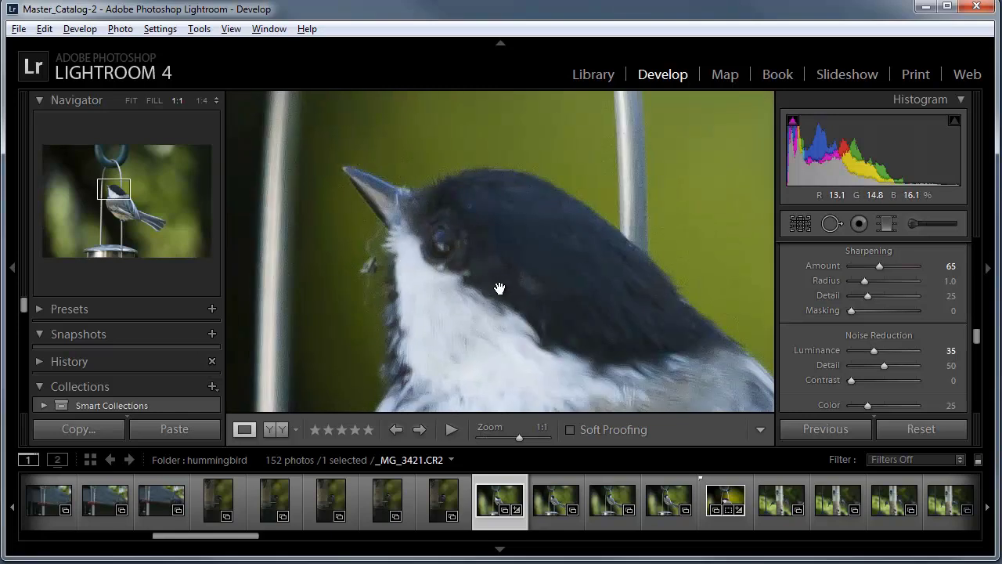
{"action": "left_click", "coordinate": [501, 286]}
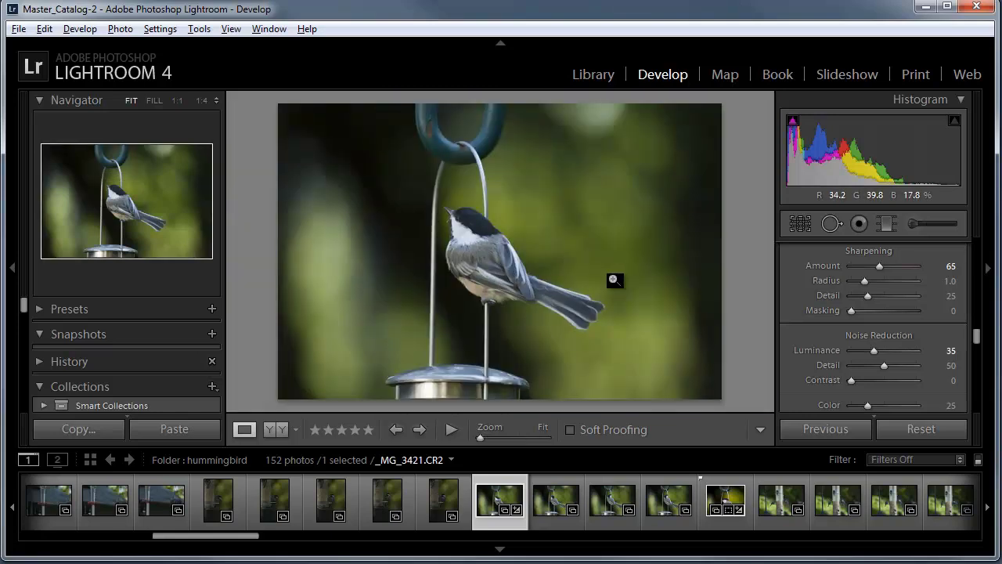
Step: Activate the crop tool with the Golden Spiral crop guide overlay
{"action": "left_click", "coordinate": [798, 227]}
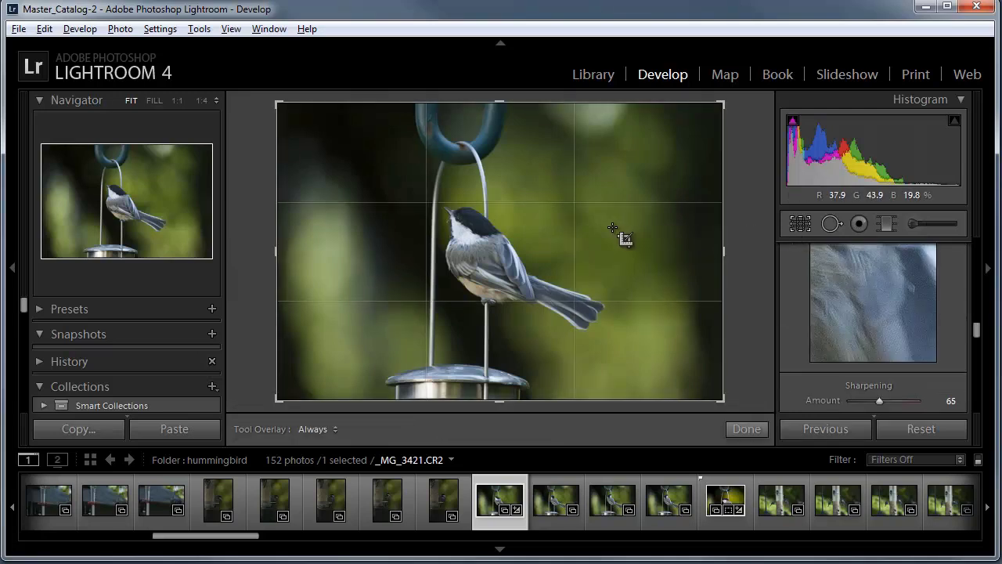
{"action": "left_click", "coordinate": [198, 29]}
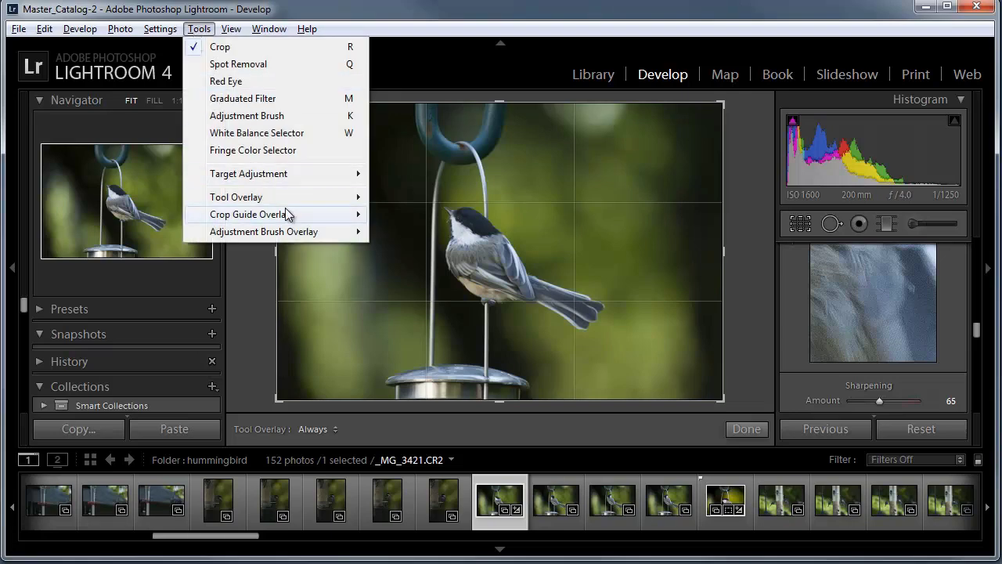
{"action": "mouse_move", "coordinate": [285, 213]}
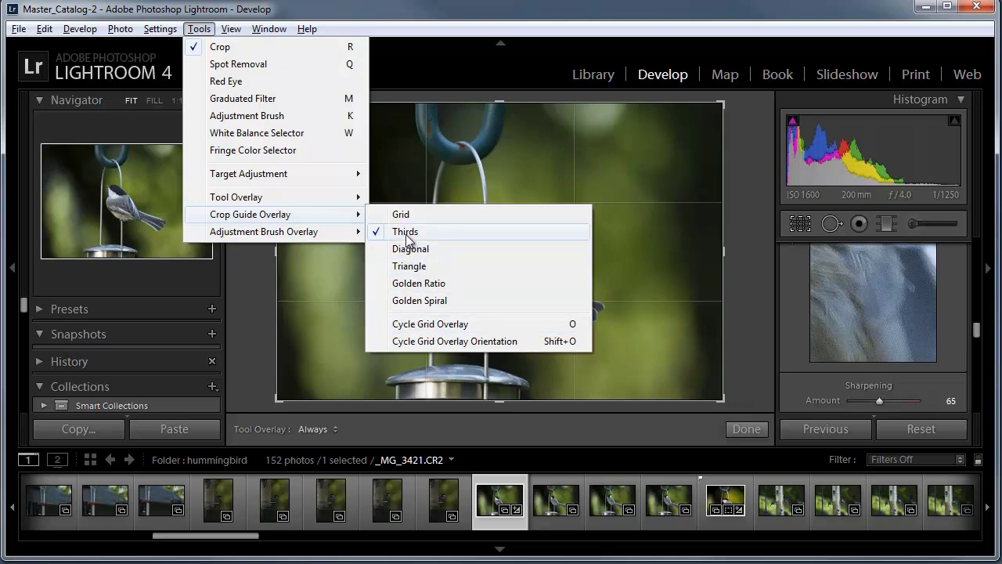
{"action": "left_click", "coordinate": [419, 304]}
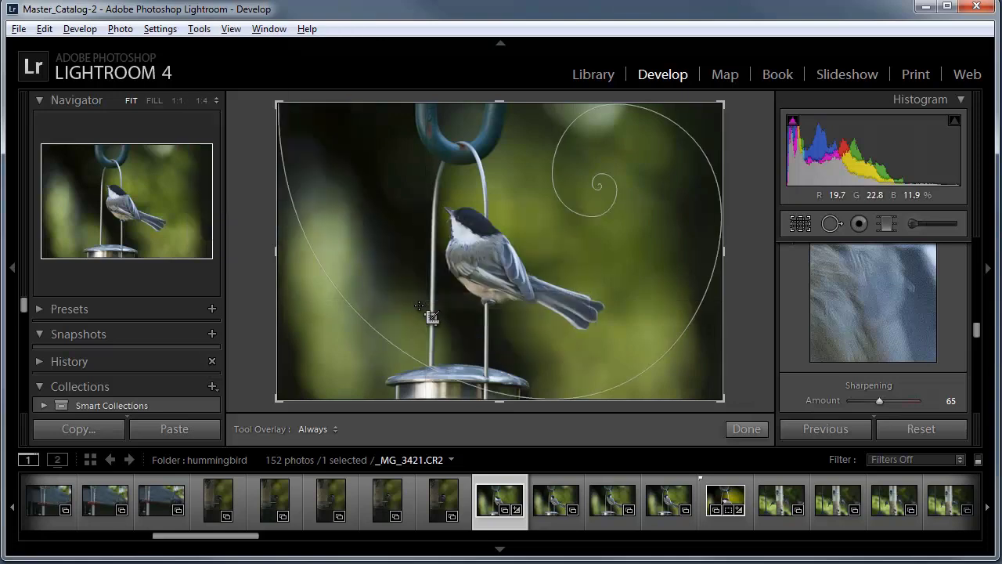
Step: Switch the crop guide to Golden Ratio, then to Triangle
{"action": "left_click", "coordinate": [198, 29]}
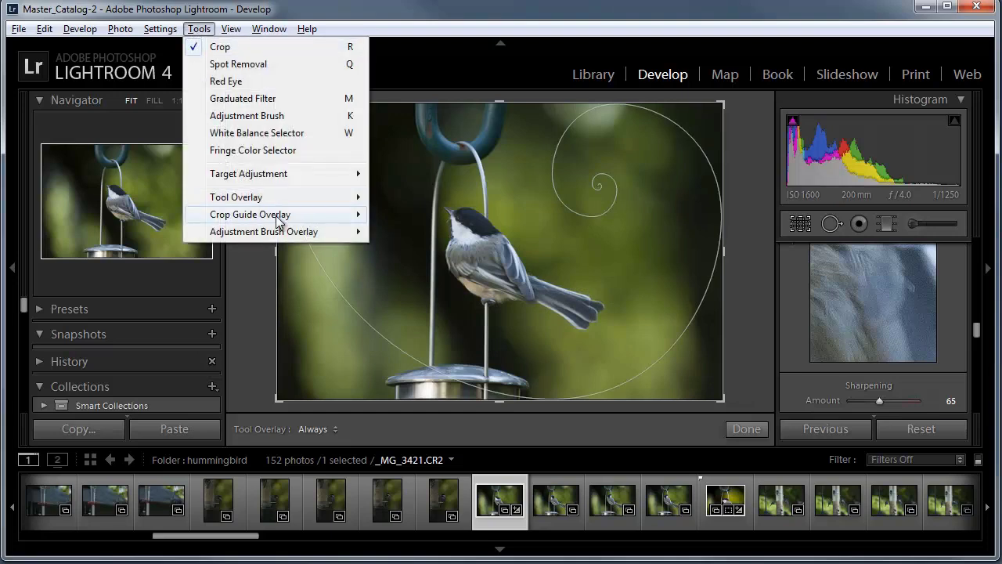
{"action": "left_click", "coordinate": [419, 283]}
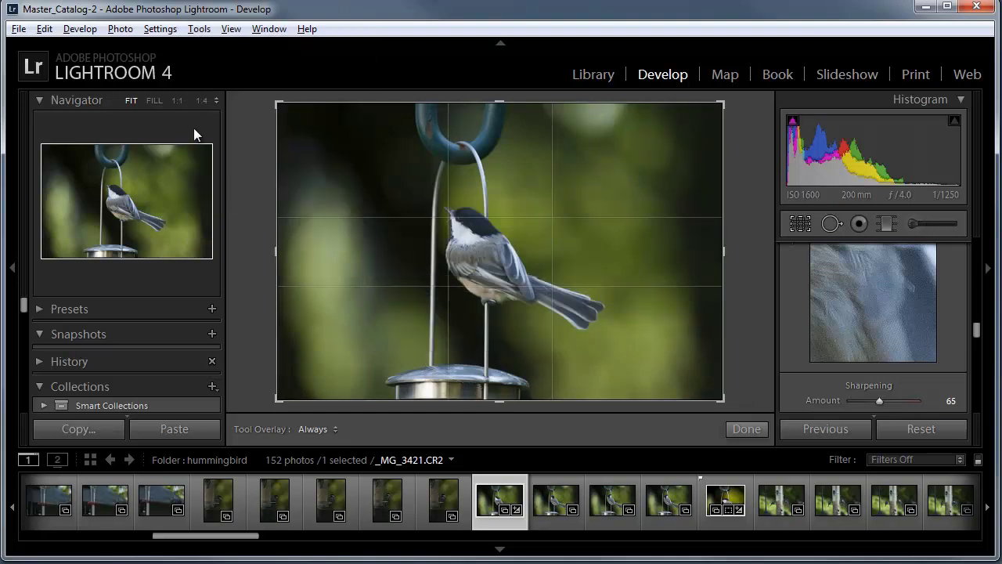
{"action": "left_click", "coordinate": [199, 29]}
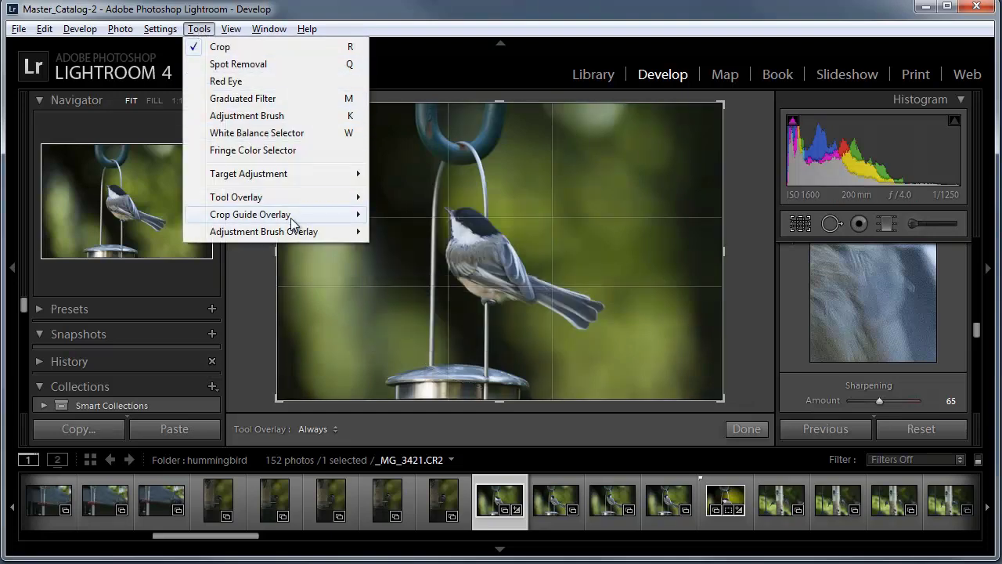
{"action": "mouse_move", "coordinate": [297, 220]}
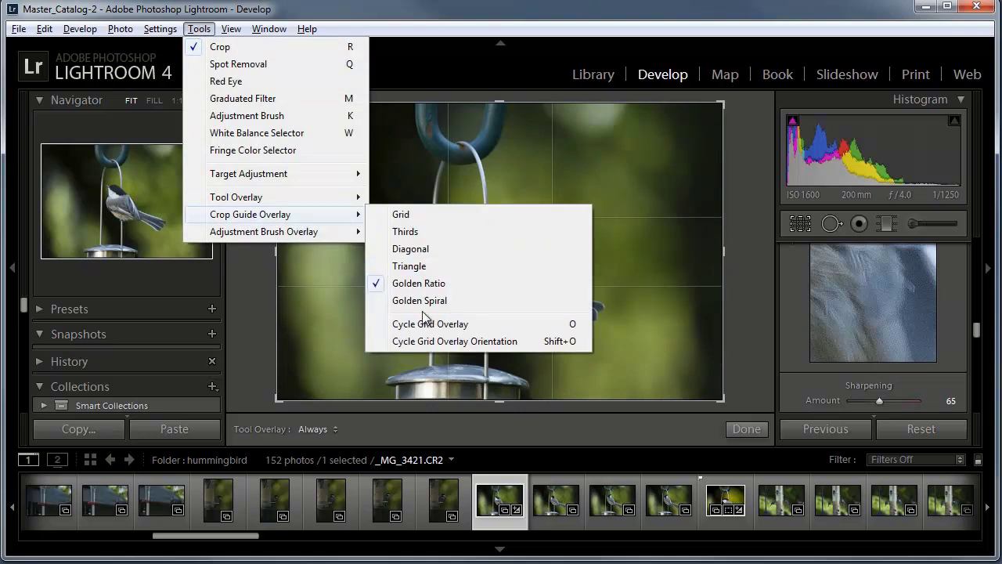
{"action": "left_click", "coordinate": [414, 266]}
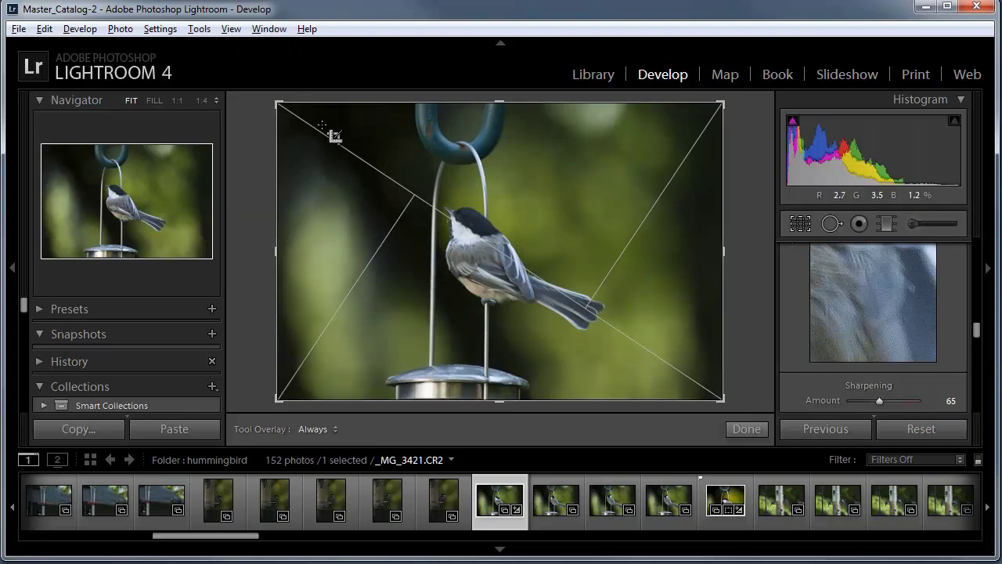
Step: Rotate the crop to portrait, position the bird and feeder inside it, and apply
{"action": "key", "text": "x"}
{"action": "left_click_drag", "start_coordinate": [461, 275], "coordinate": [479, 277]}
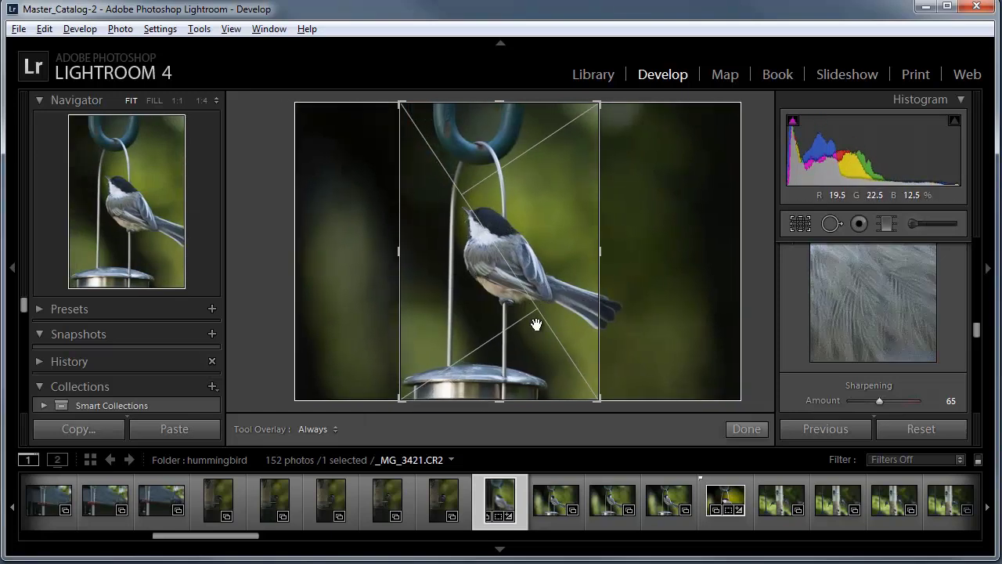
{"action": "left_click_drag", "start_coordinate": [469, 312], "coordinate": [440, 309]}
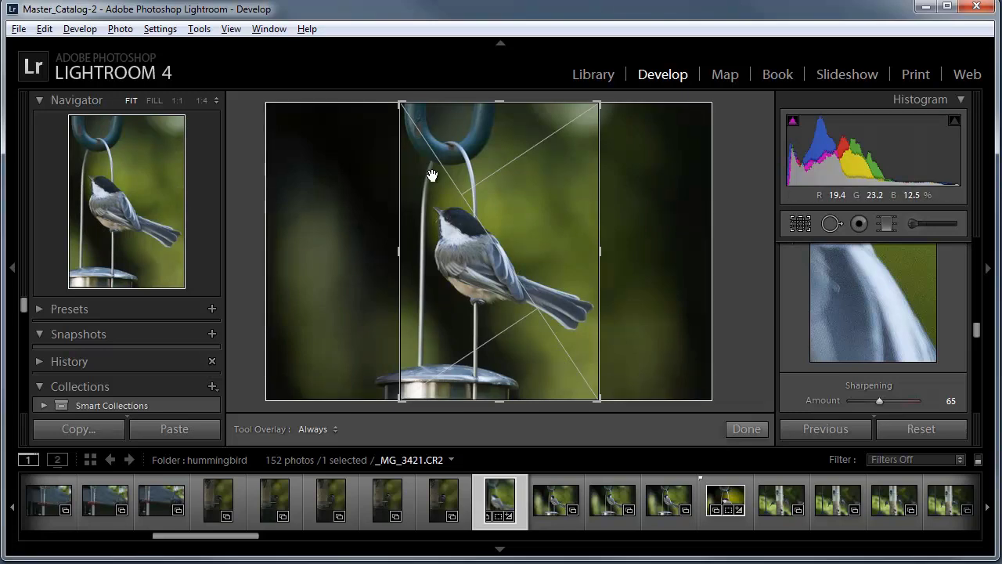
{"action": "key", "text": "Return"}
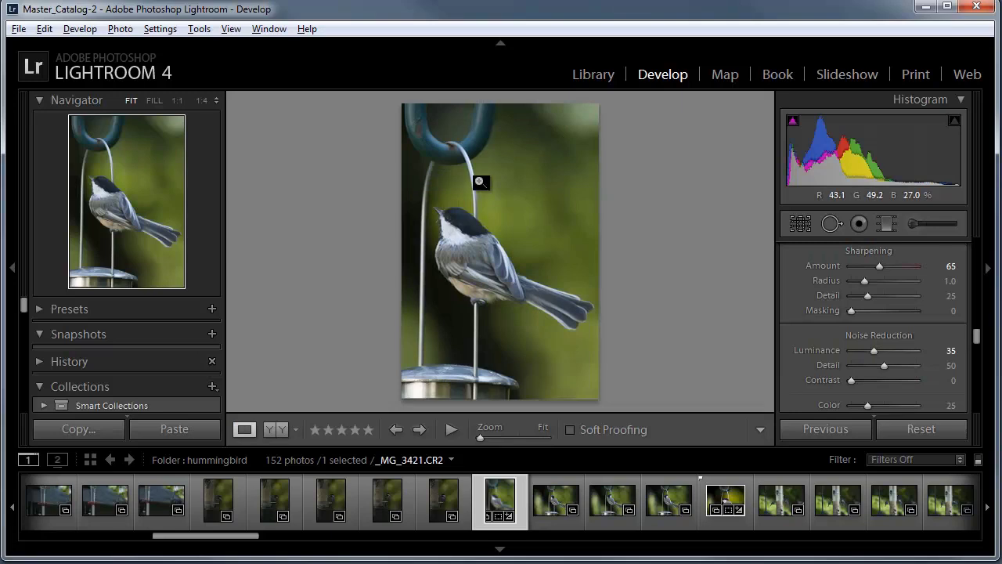
Step: Zoom to 1:1 on the chickadee's head
{"action": "left_click", "coordinate": [481, 253]}
{"action": "left_click", "coordinate": [417, 205]}
{"action": "left_click", "coordinate": [440, 216]}
{"action": "left_click", "coordinate": [442, 218]}
{"action": "left_click", "coordinate": [435, 224]}
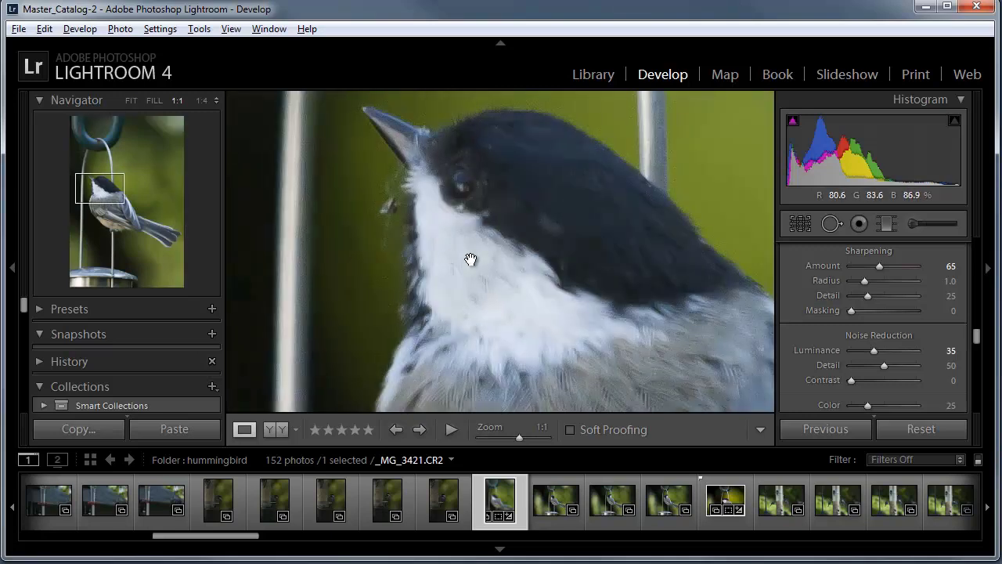
Step: Sample the grey breast with the WB eyedropper, giving Custom Temp 5700, Tint +21
{"action": "left_click_drag", "start_coordinate": [979, 338], "coordinate": [978, 247]}
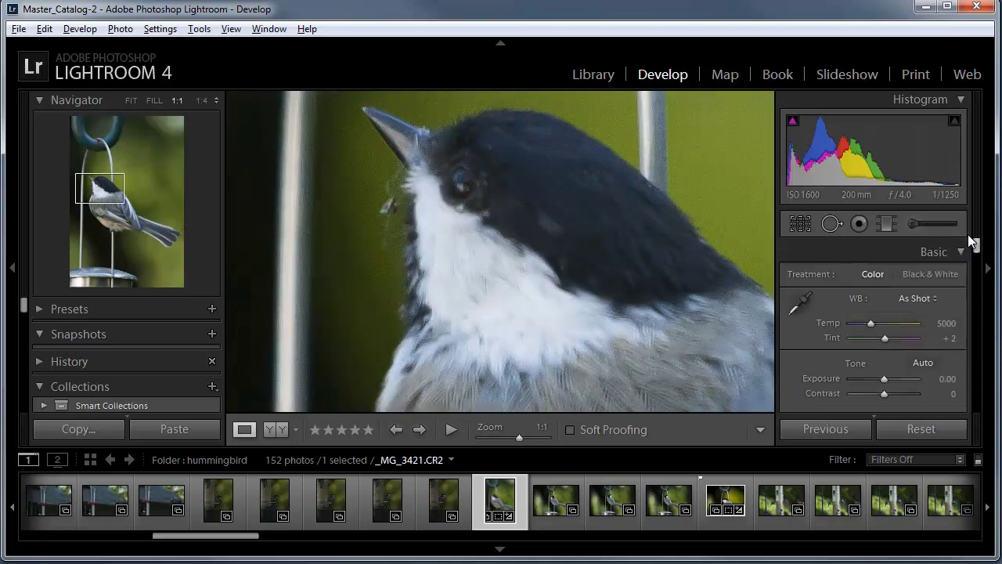
{"action": "left_click", "coordinate": [800, 307]}
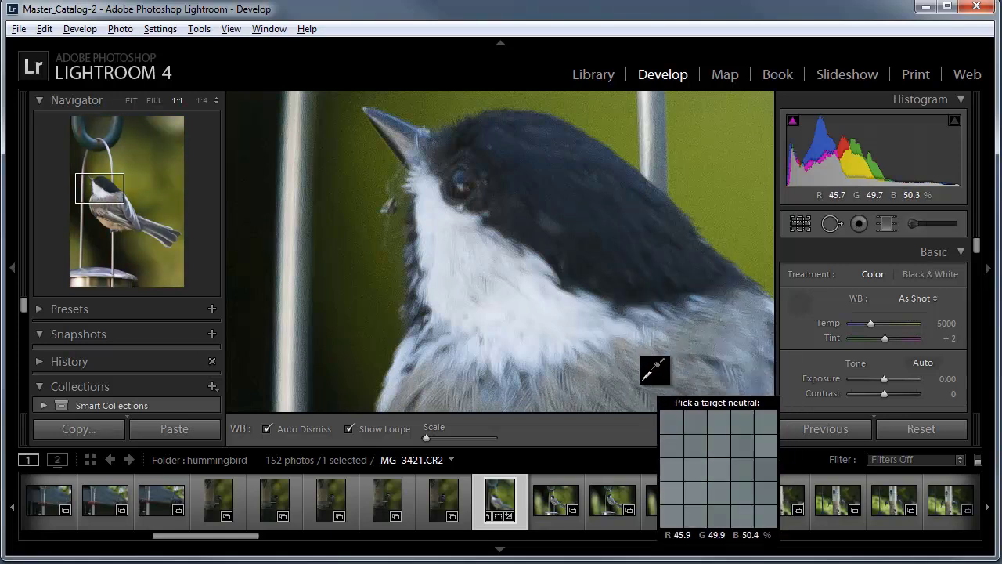
{"action": "left_click", "coordinate": [642, 382]}
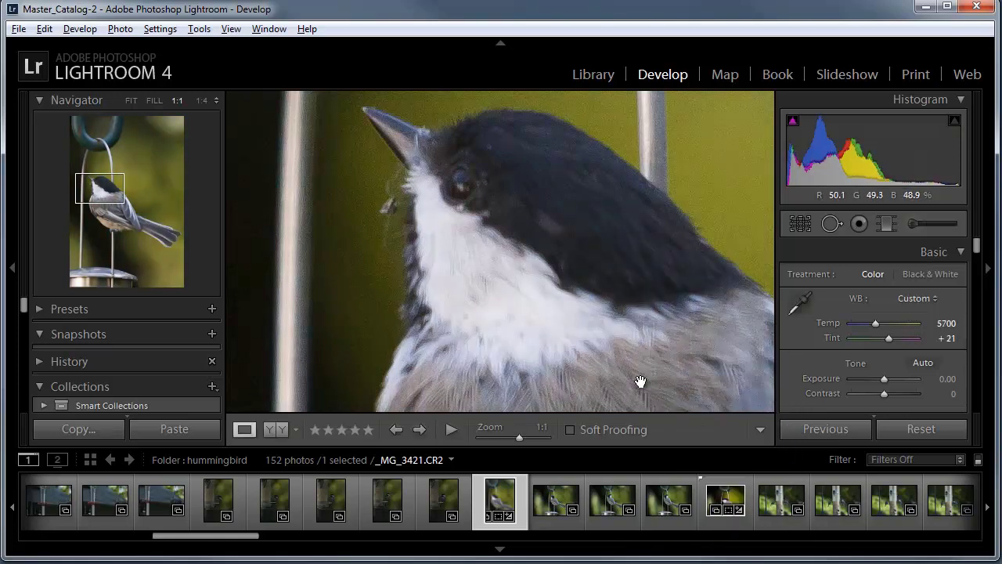
{"action": "left_click", "coordinate": [635, 292]}
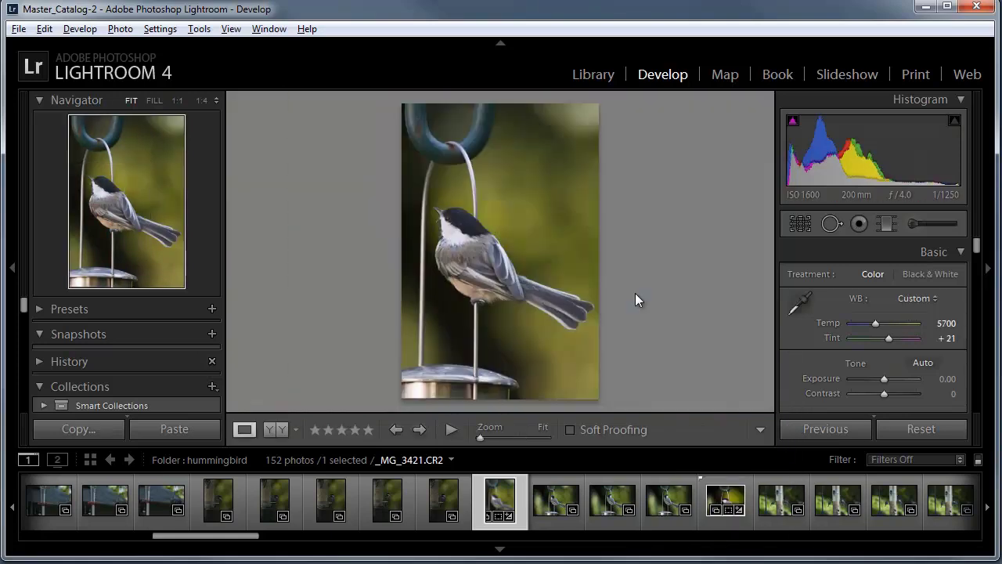
{"action": "left_click", "coordinate": [270, 431]}
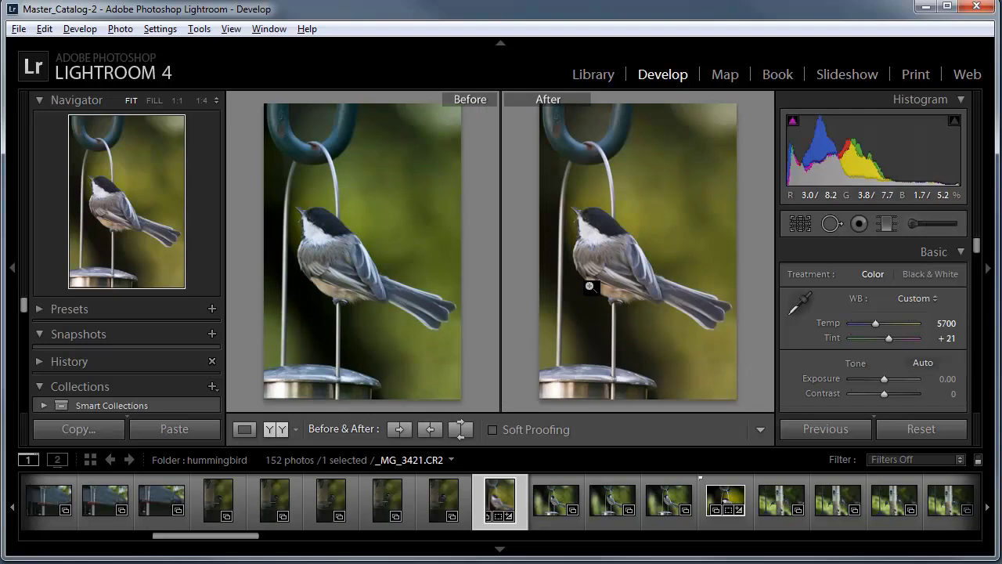
{"action": "left_click", "coordinate": [239, 432]}
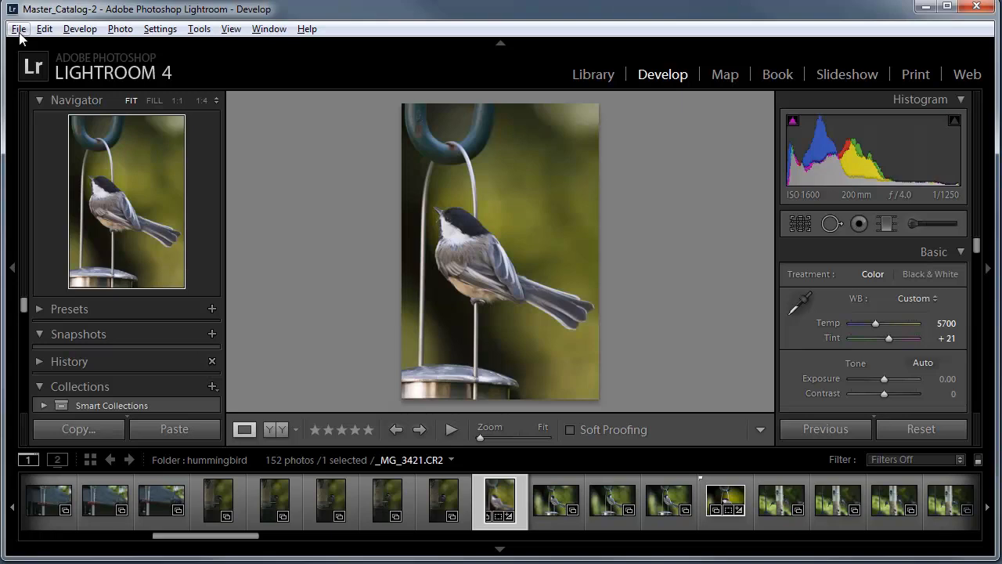
{"action": "left_click_drag", "start_coordinate": [977, 247], "coordinate": [988, 351]}
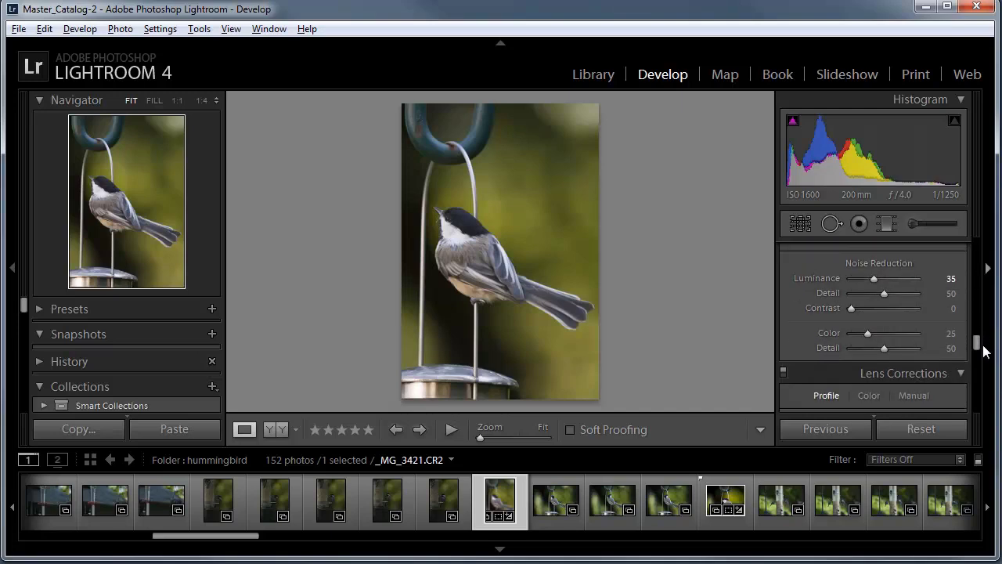